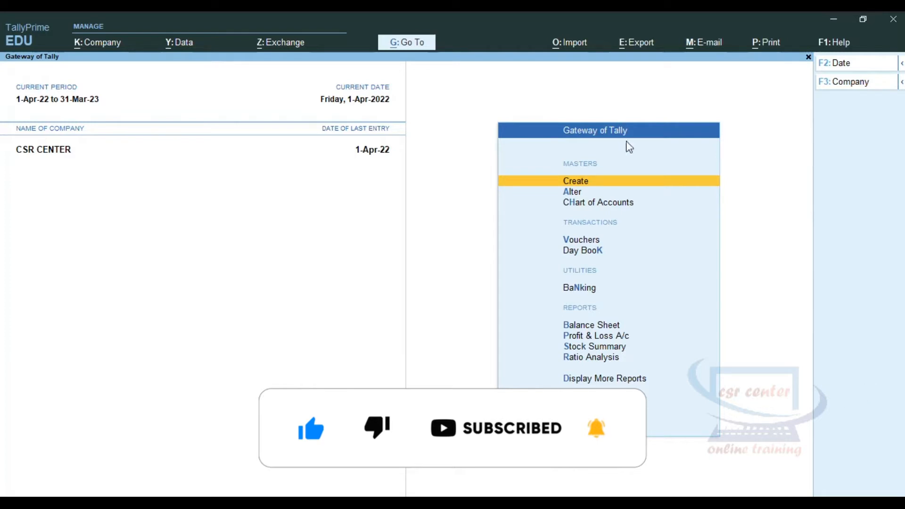
- Start a new credit note voucher and set its mode to Item Invoice
left_click(589, 241)
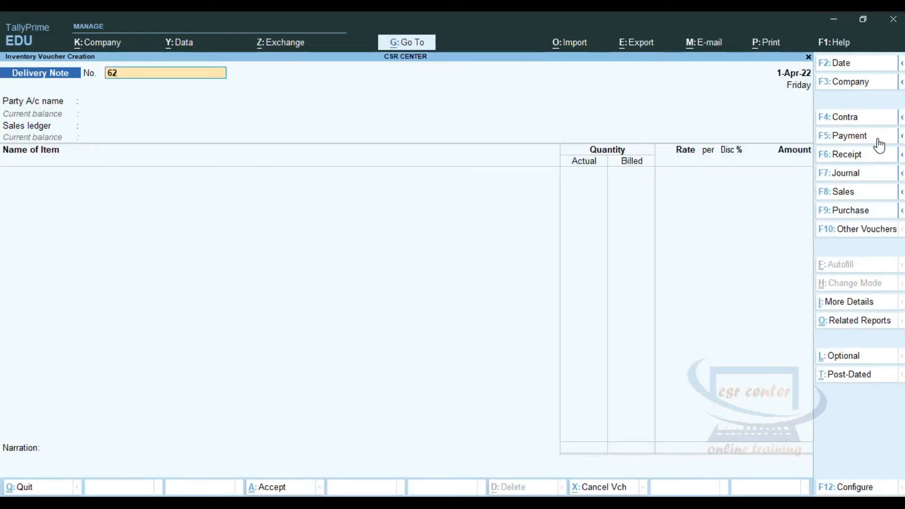
left_click(901, 156)
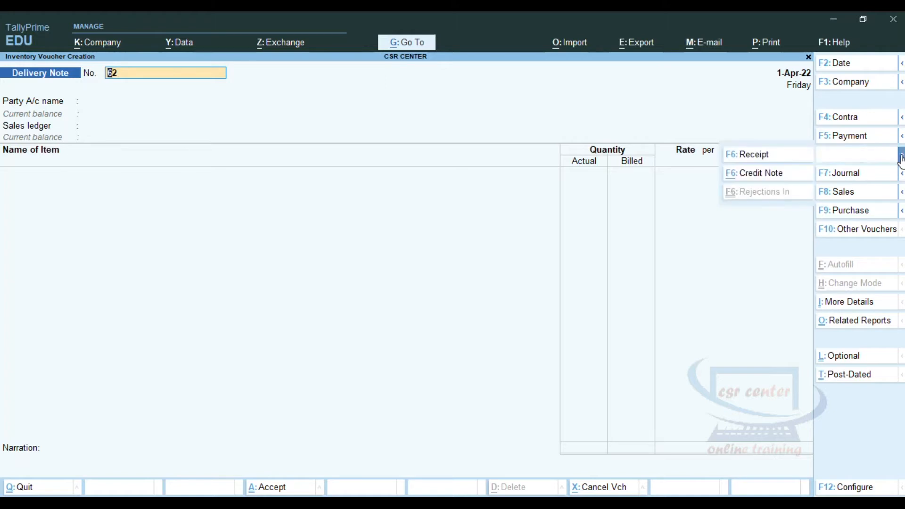
left_click(770, 179)
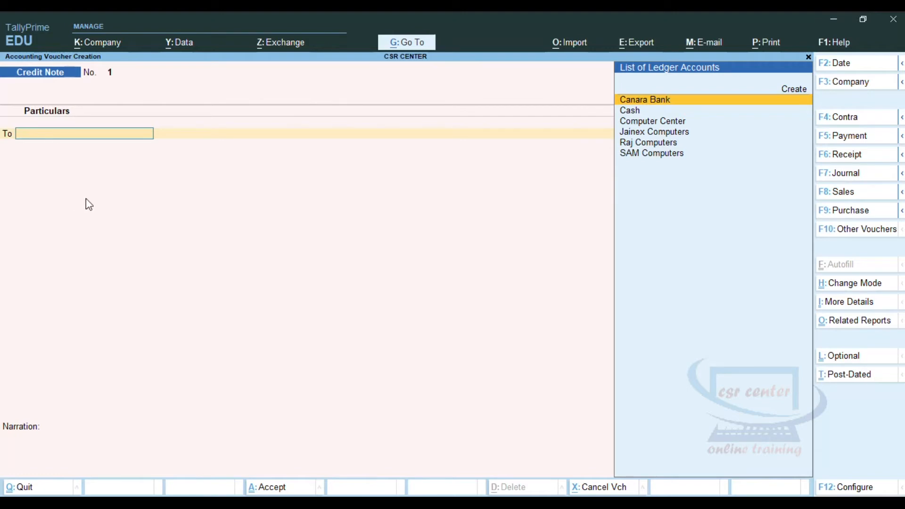
left_click(877, 289)
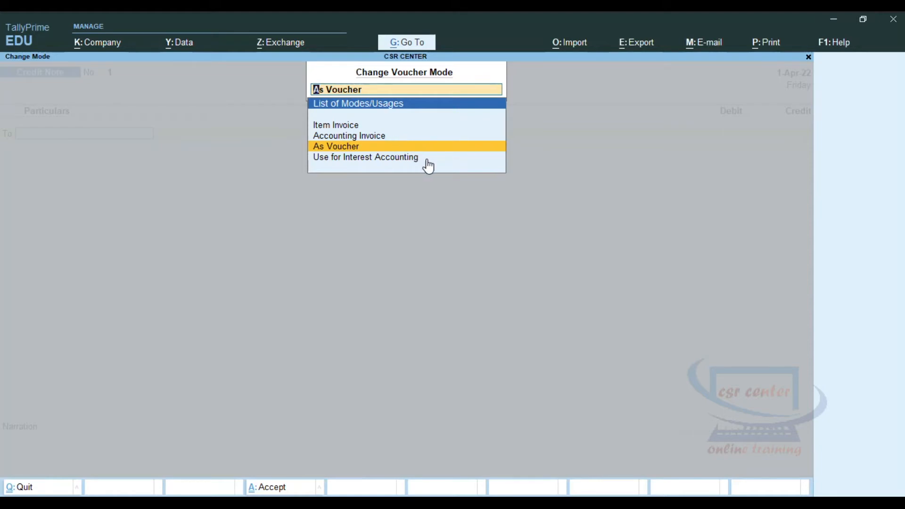
left_click(349, 128)
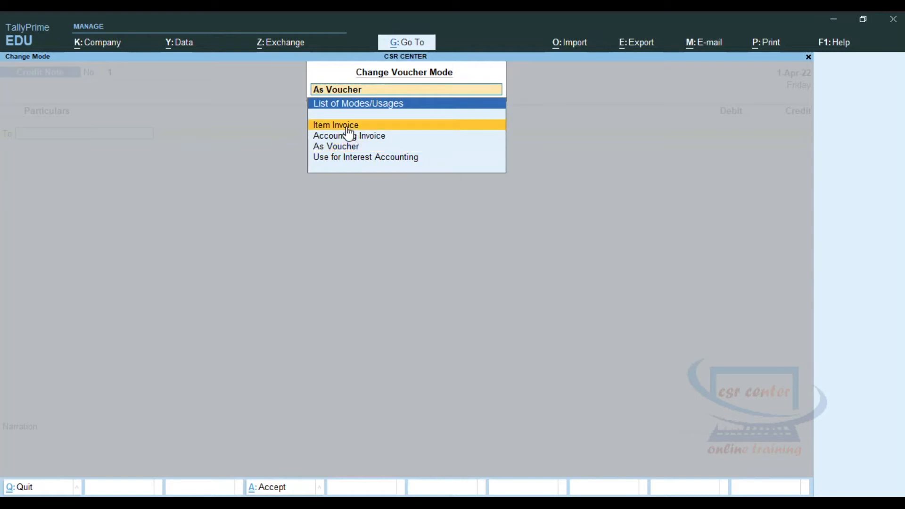
left_click(349, 128)
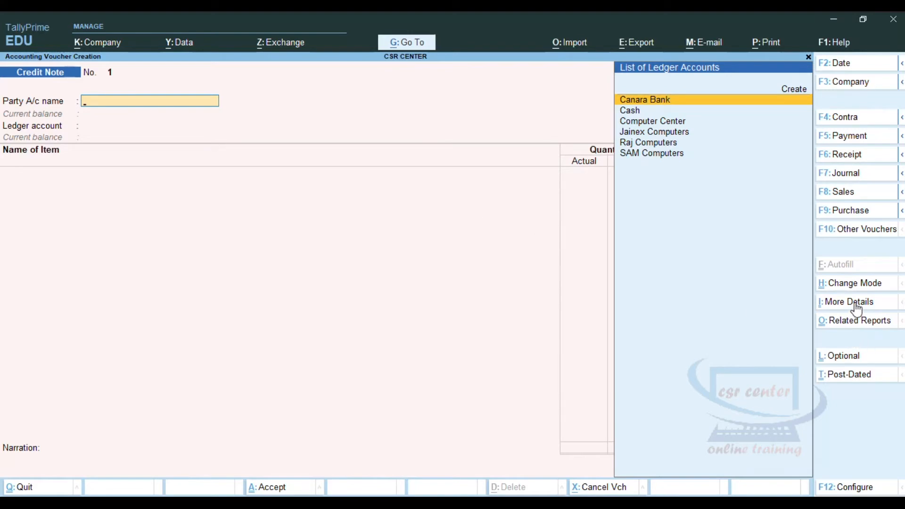
- Try the As Voucher and Accounting Invoice modes on the credit note and return it to Item Invoice mode
left_click(855, 285)
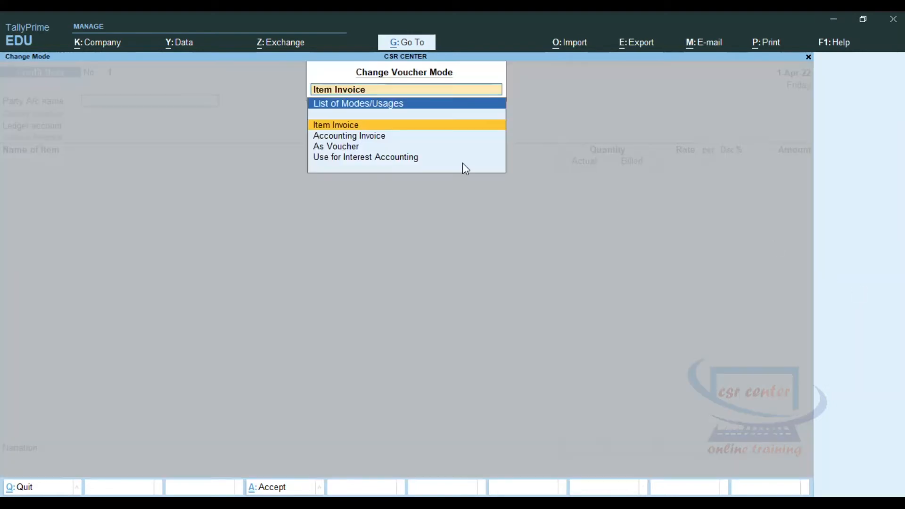
left_click(351, 150)
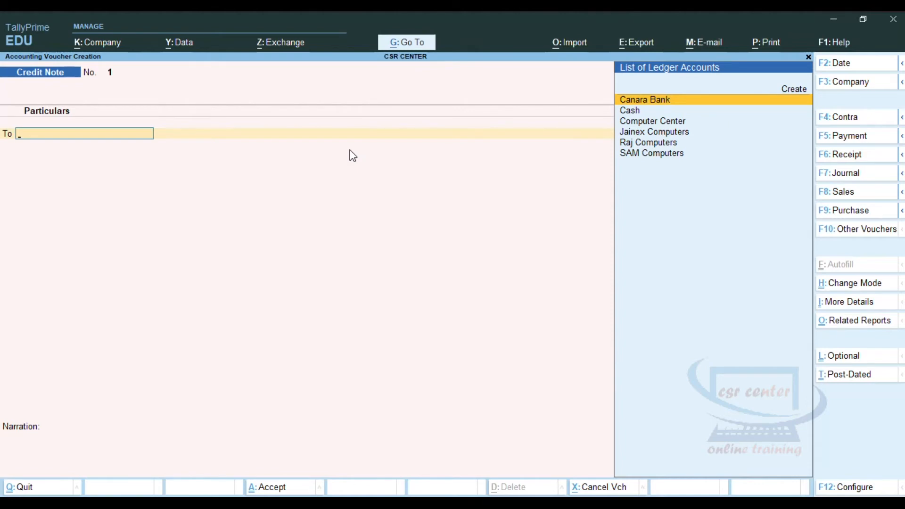
key("ctrl+h")
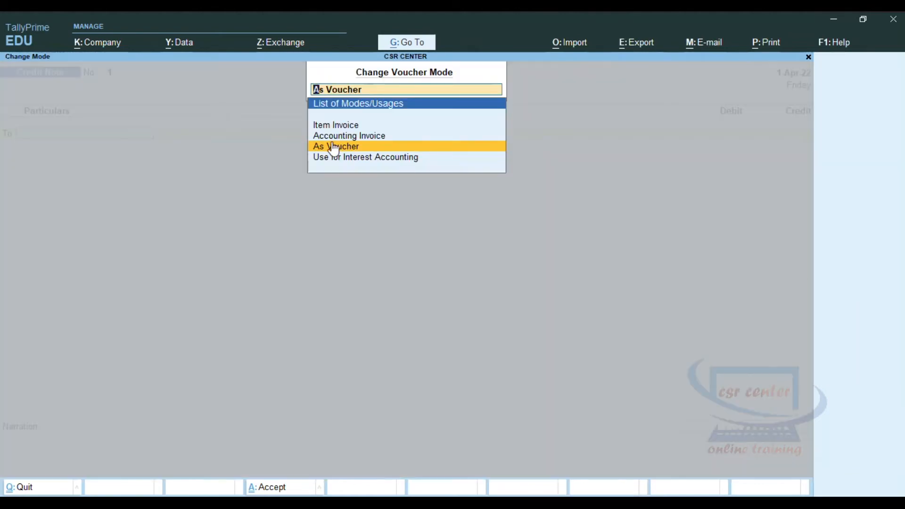
key("Up")
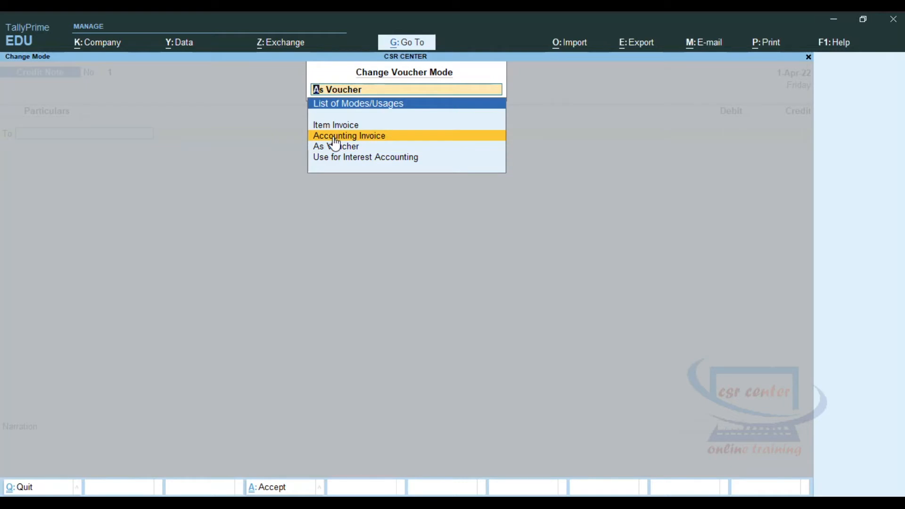
key("Return")
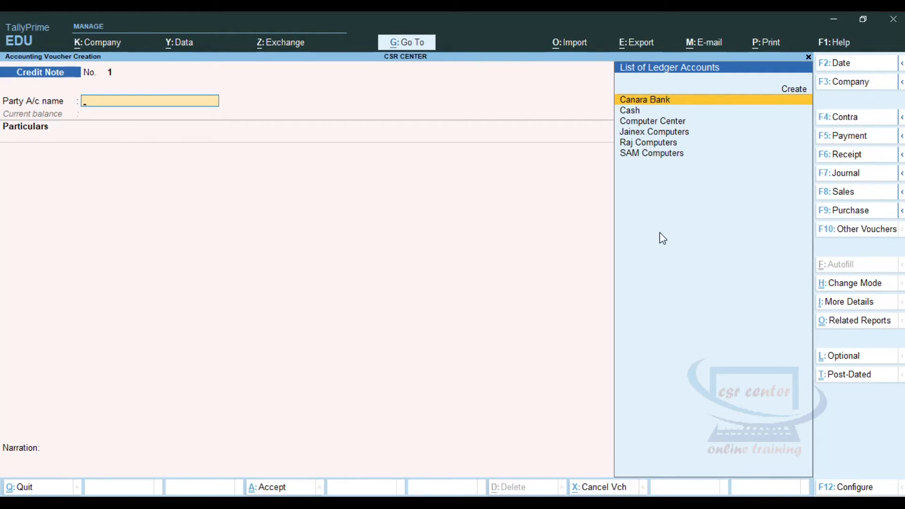
left_click(861, 285)
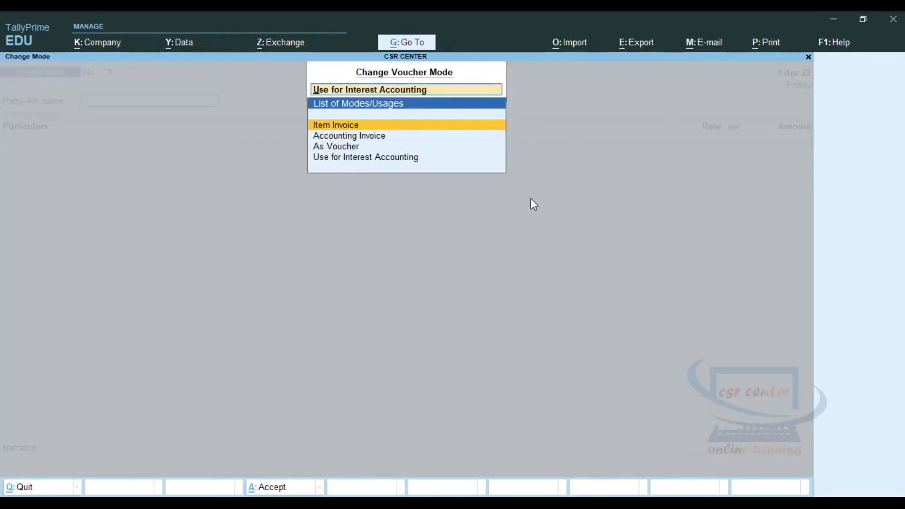
key("Return")
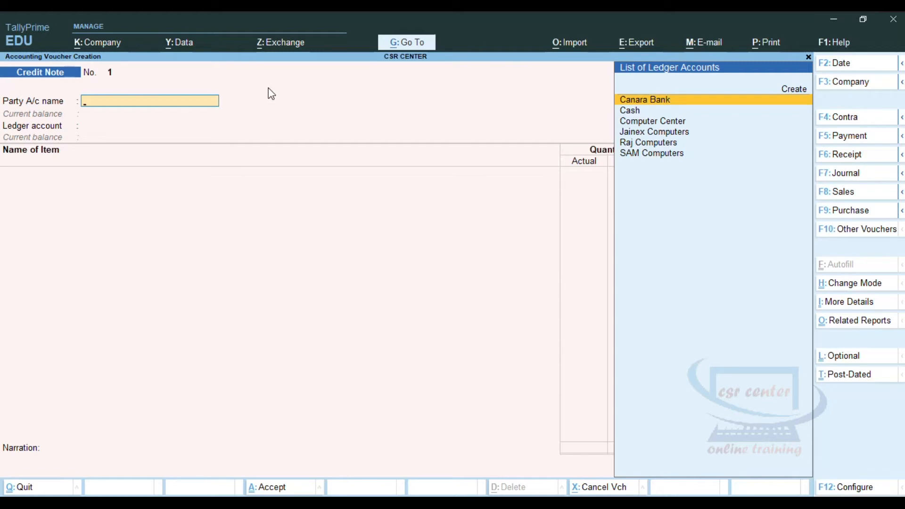
- Choose SAM Computers as the credit note's party account
key("Down")
key("Down")
key("Down")
key("Down")
key("Down")
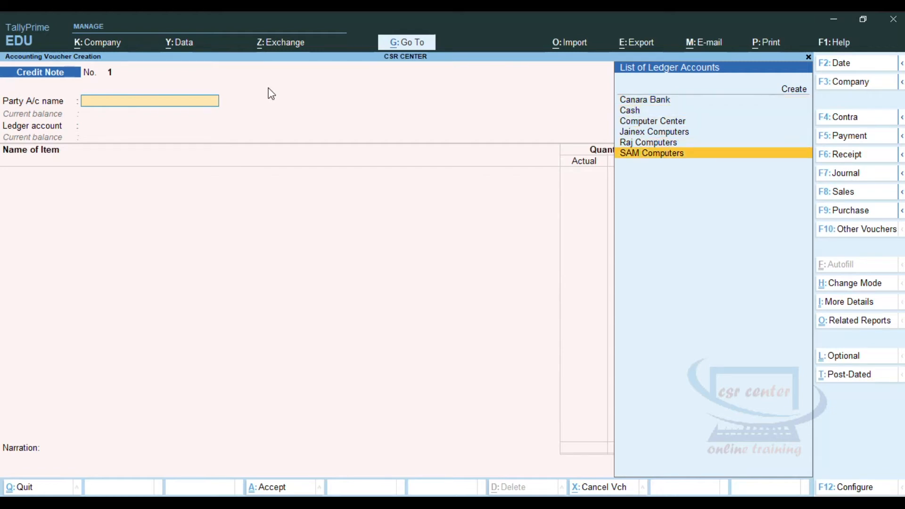
key("Return")
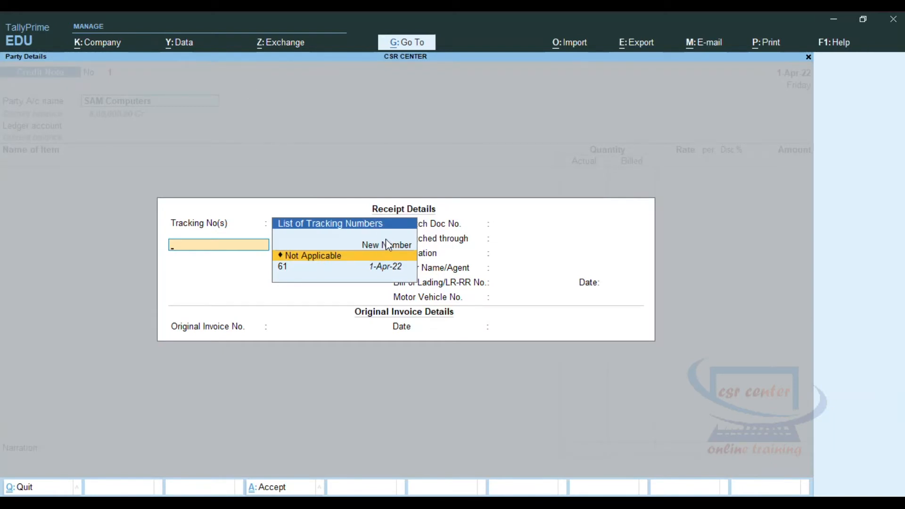
- Link tracking number 61 dated 1-Apr-22 in the receipt details, keeping its dispatch details and leaving the original invoice fields blank
key("Down")
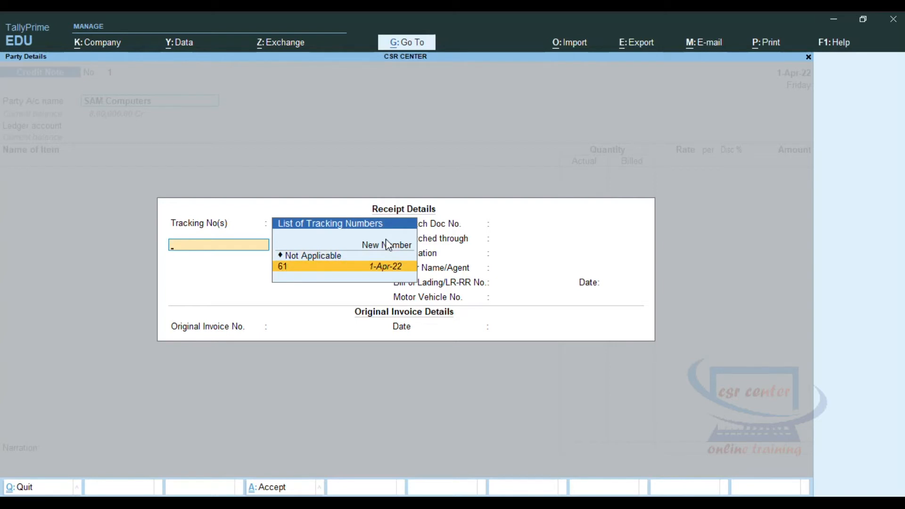
key("Return")
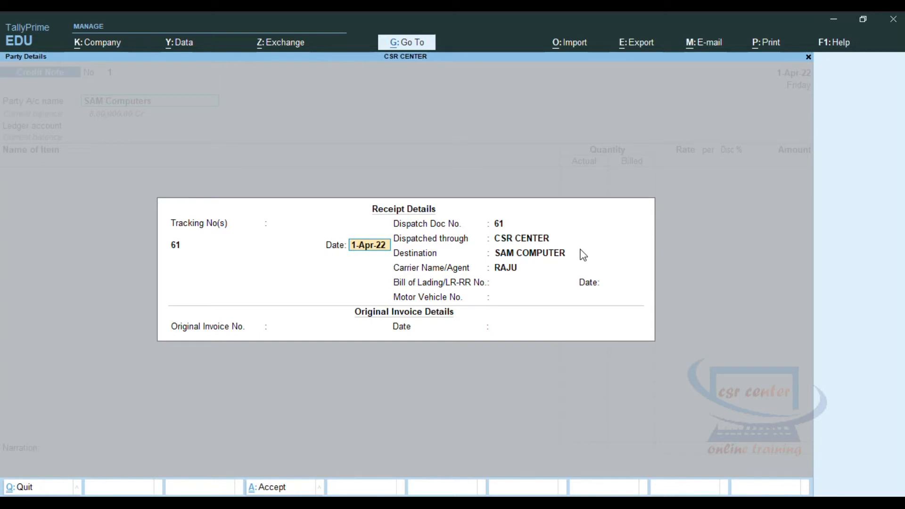
key("Return")
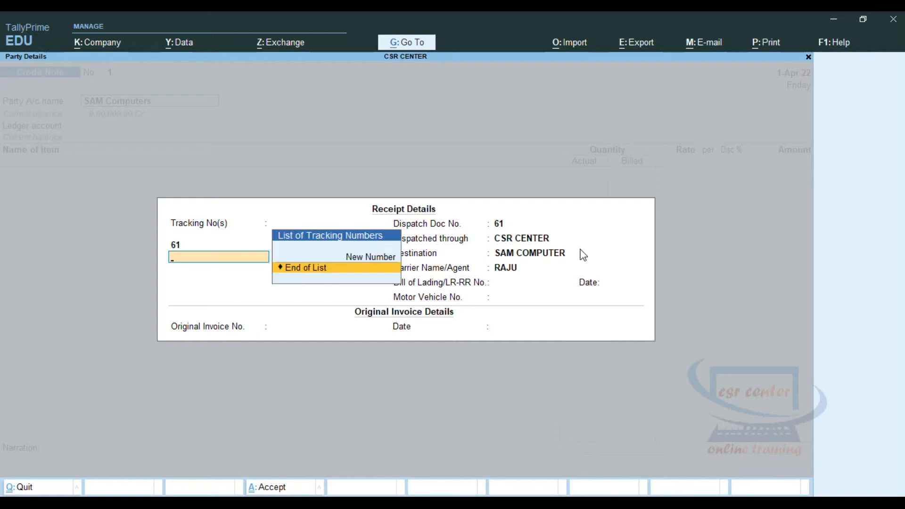
key("Return")
key("Return")
key("Return")
key("Return")
key("Return")
key("Return")
key("Return")
key("Return")
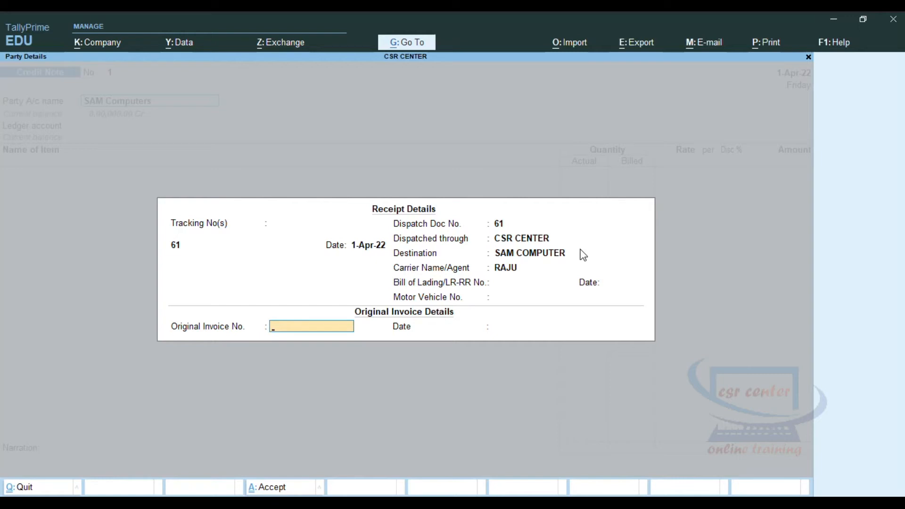
key("Return")
key("Return")
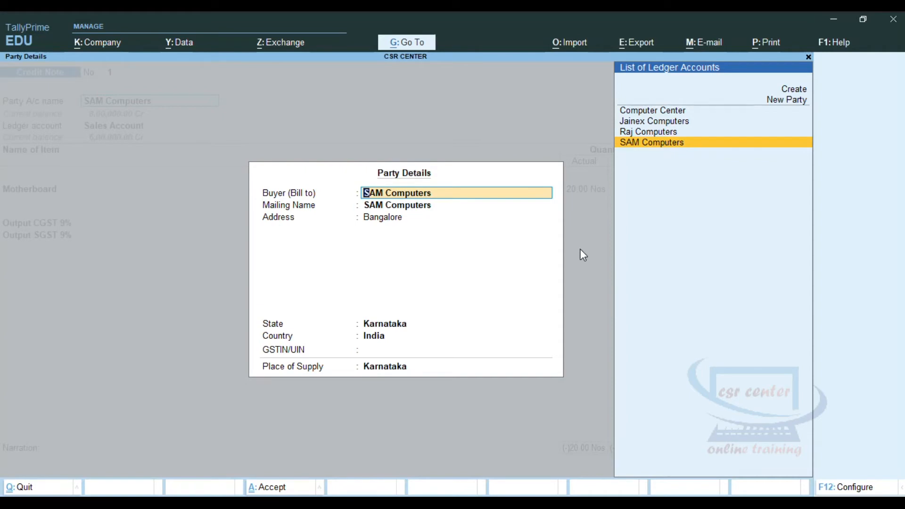
- Accept the prefilled party details for SAM Computers and keep Sales Account as the ledger account
key("Return")
key("Return")
key("Return")
key("Return")
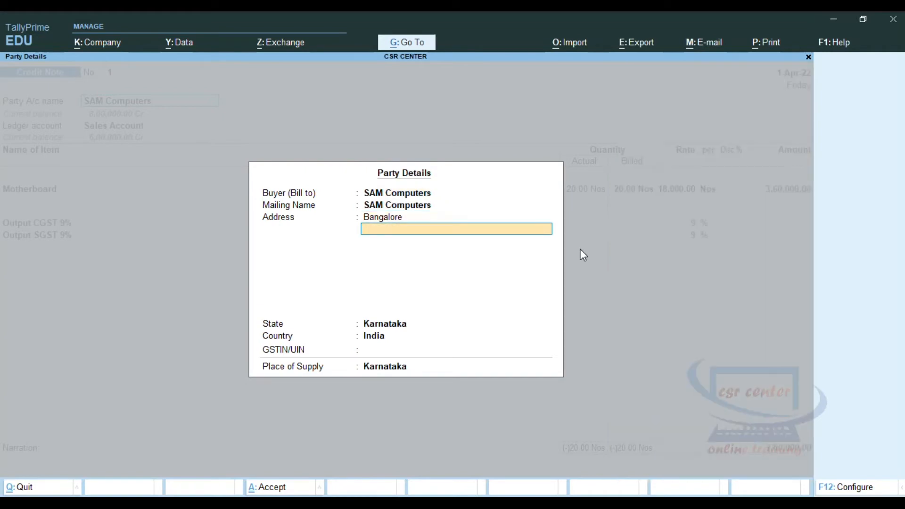
key("Return")
key("Return")
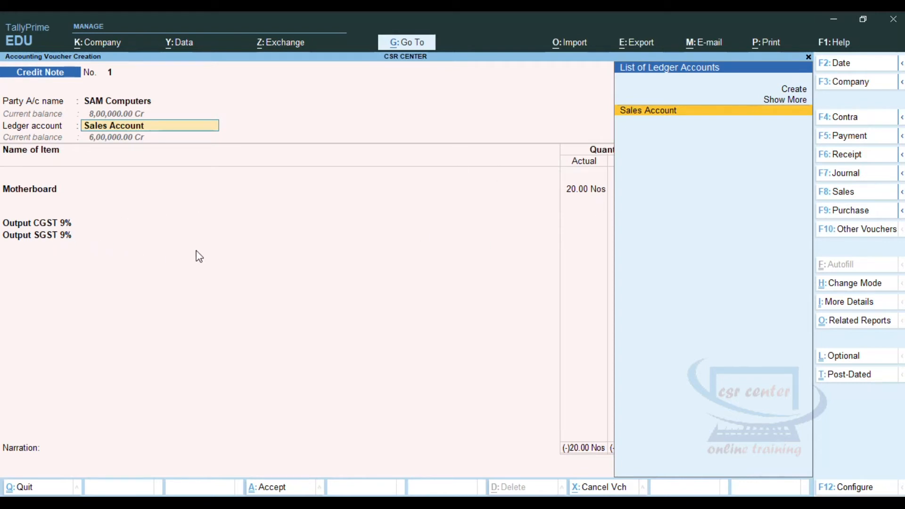
key("Return")
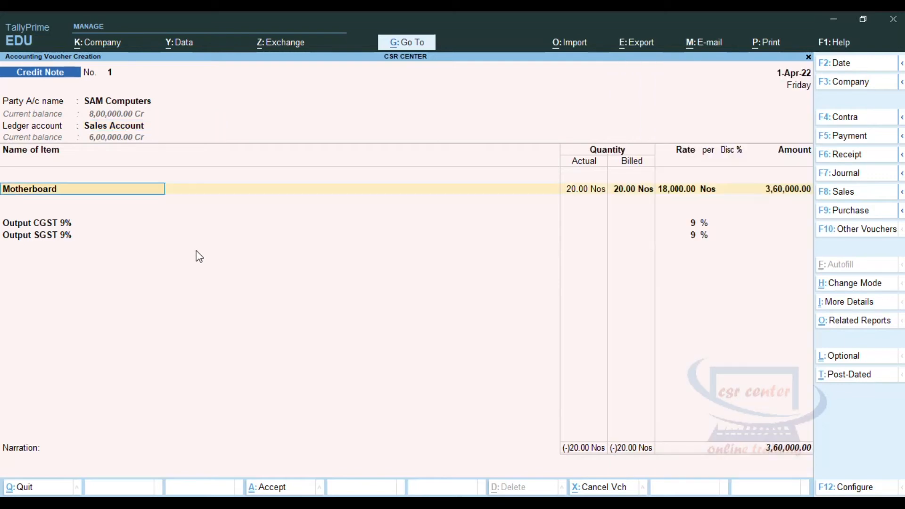
- Set the Motherboard's actual and billed quantities to 2 Nos against tracking number 61, keep the 18,000 rate, and finish the item allocation
key("Return")
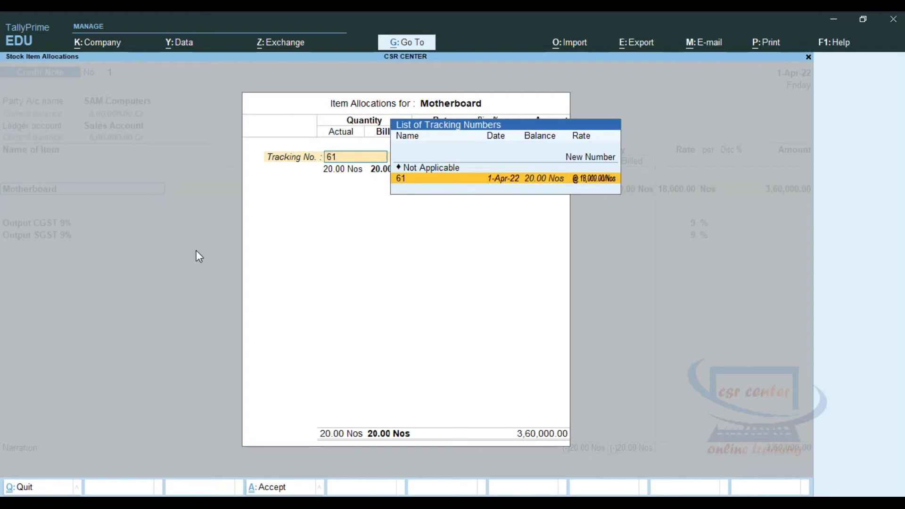
key("Return")
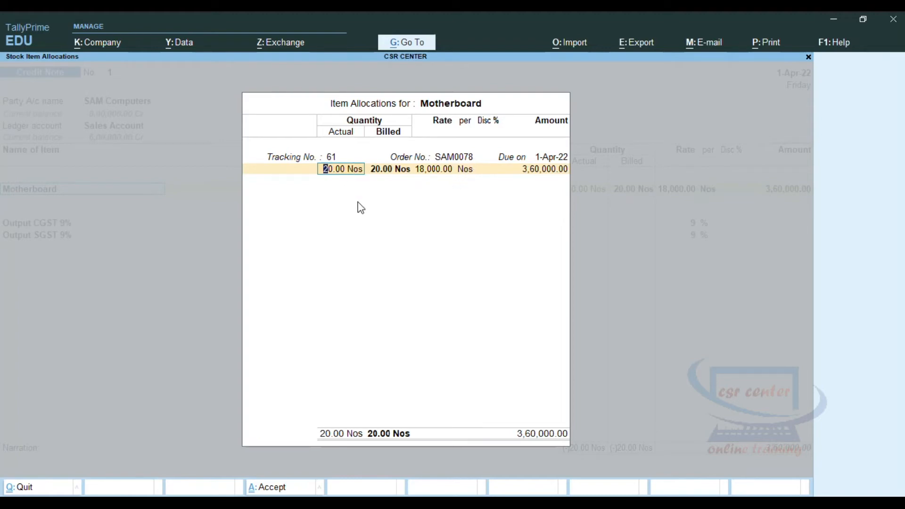
type("2")
key("Return")
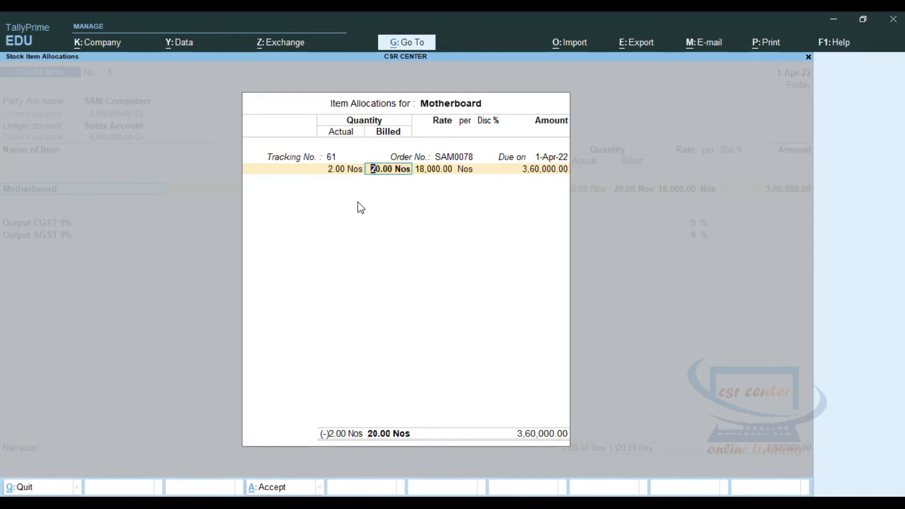
type("2")
key("Return")
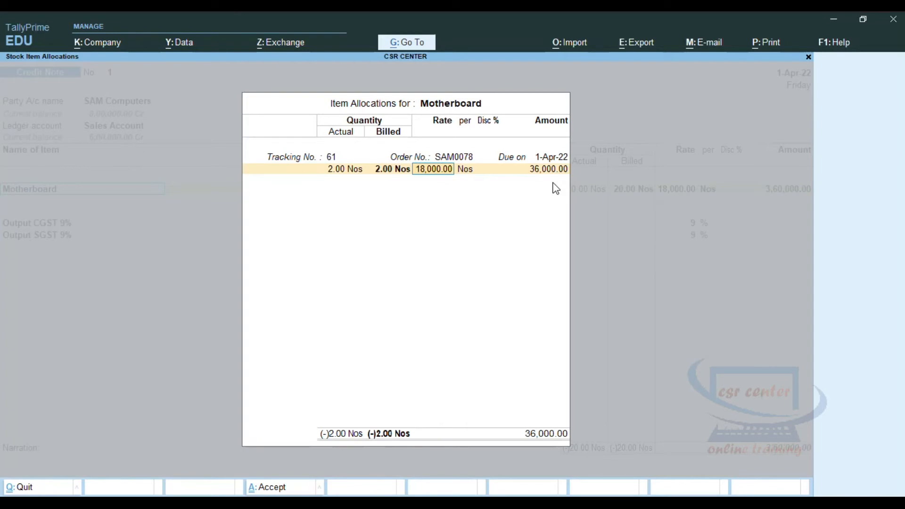
key("Return")
key("Return")
key("Return")
key("Return")
key("Return")
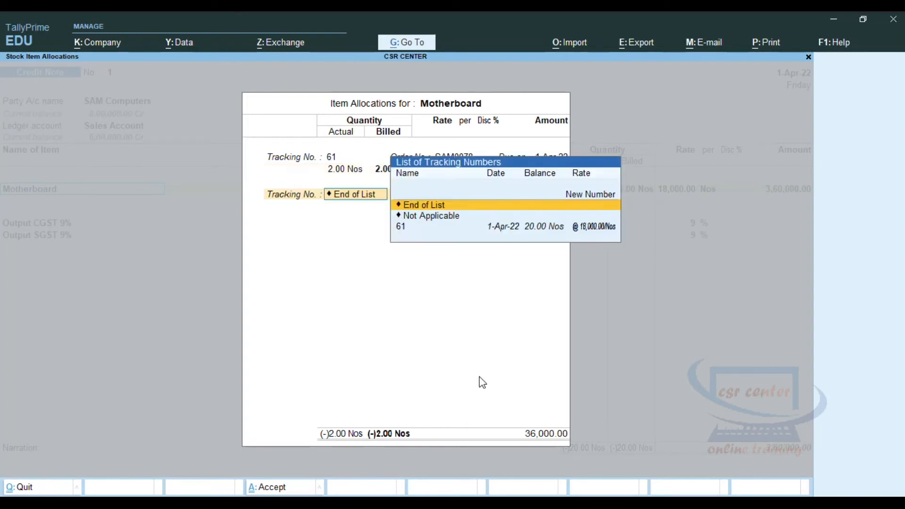
key("Return")
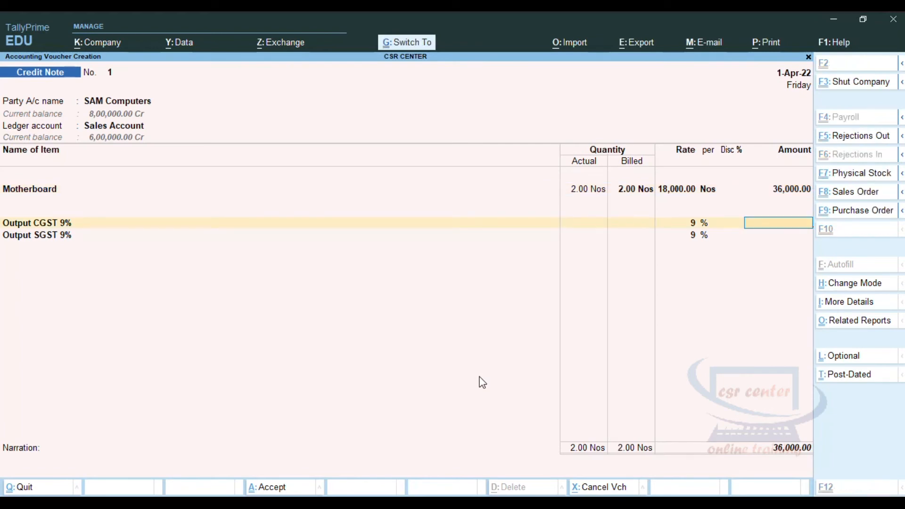
- Calculate 36000*9% in the built-in calculator and enter 3240 as the Output CGST 9% amount
key("ctrl+n")
type("36000")
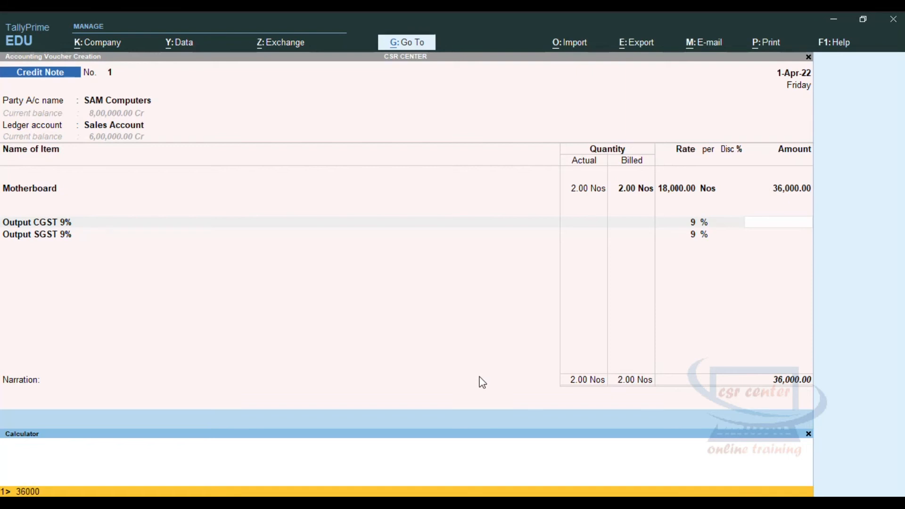
type("*9%")
key("Return")
left_click(779, 224)
type("3240")
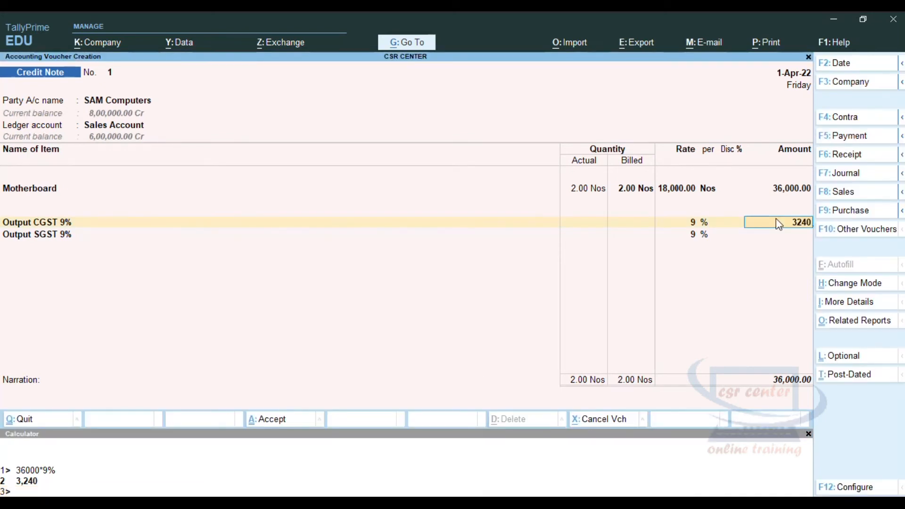
key("Return")
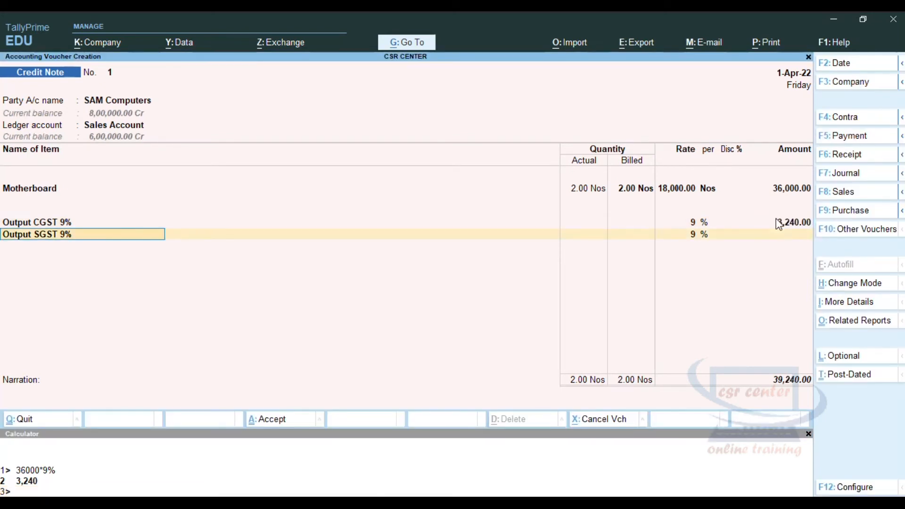
- Enter 3,240 as the Output SGST 9% amount and end the tax ledger entries to open the bill-wise details
key("Return")
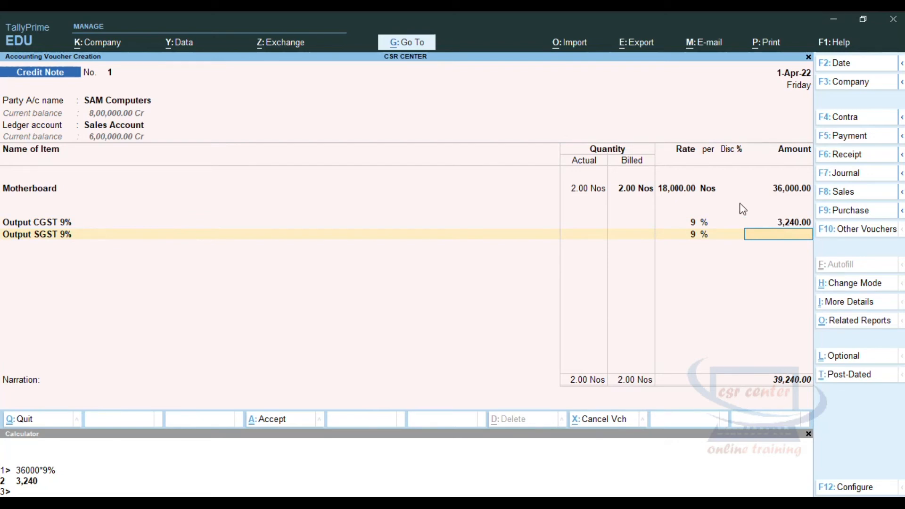
type("3,240")
key("Return")
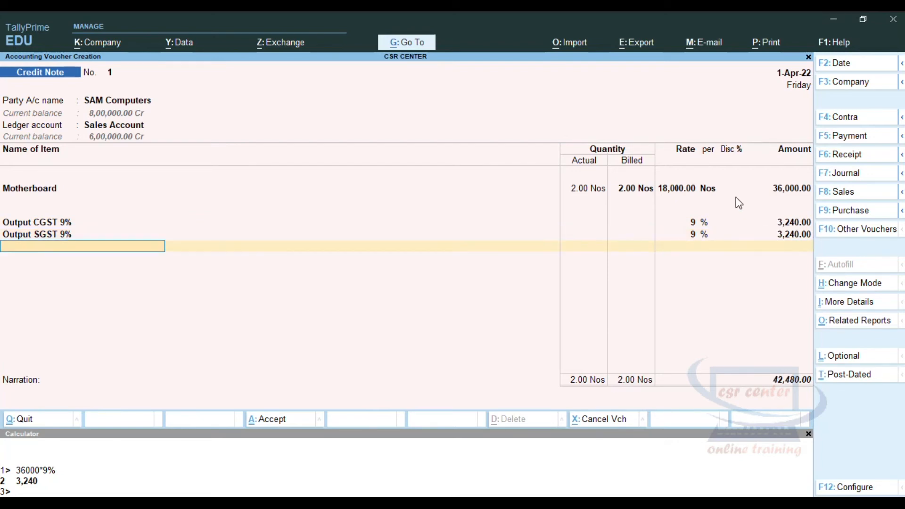
key("Return")
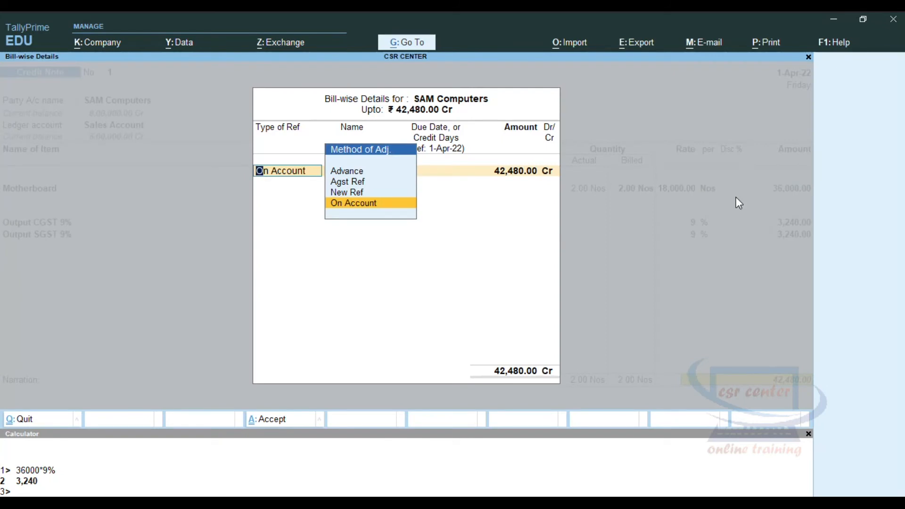
- Keep the full 42,480 bill amount as On Account, leave the narration blank, and save the credit note
key("Return")
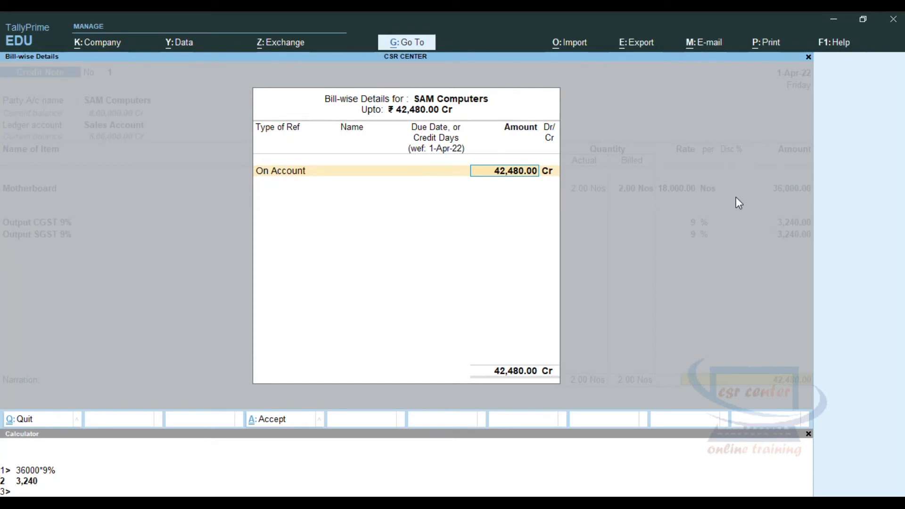
key("shift+Tab")
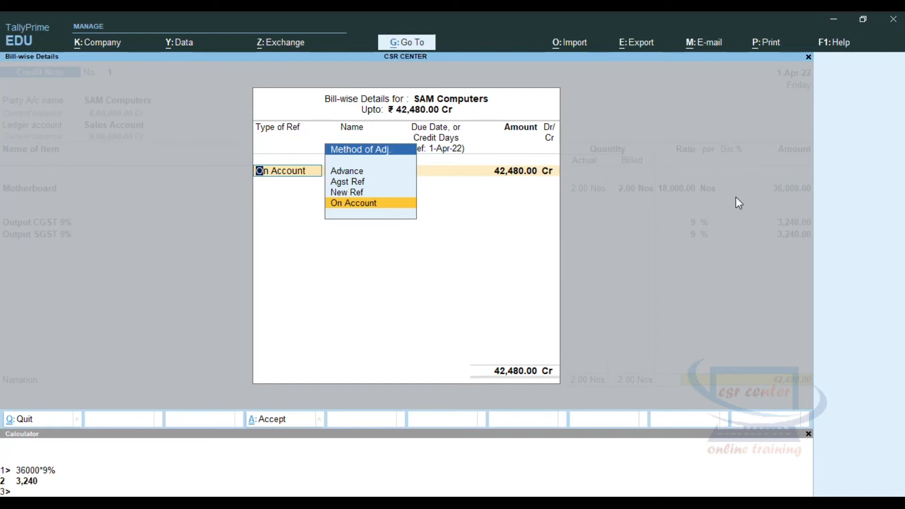
key("Return")
key("Return")
key("Return")
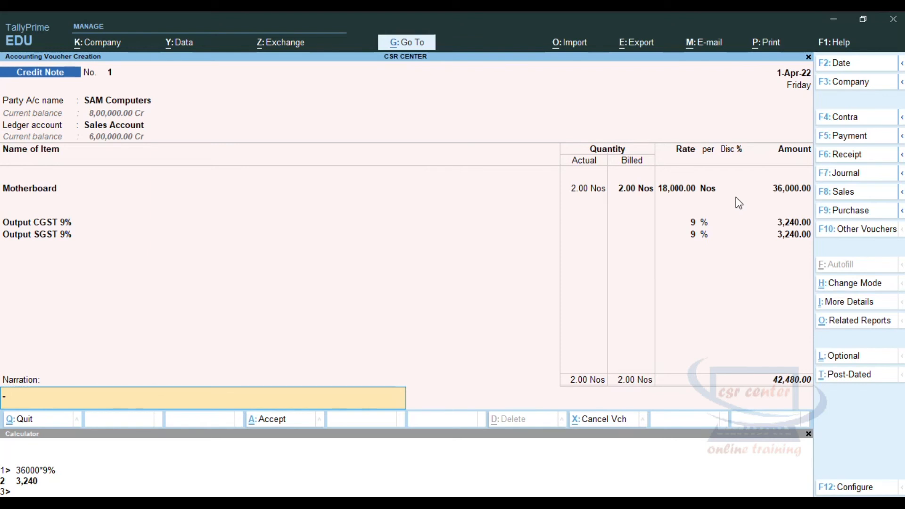
key("Return")
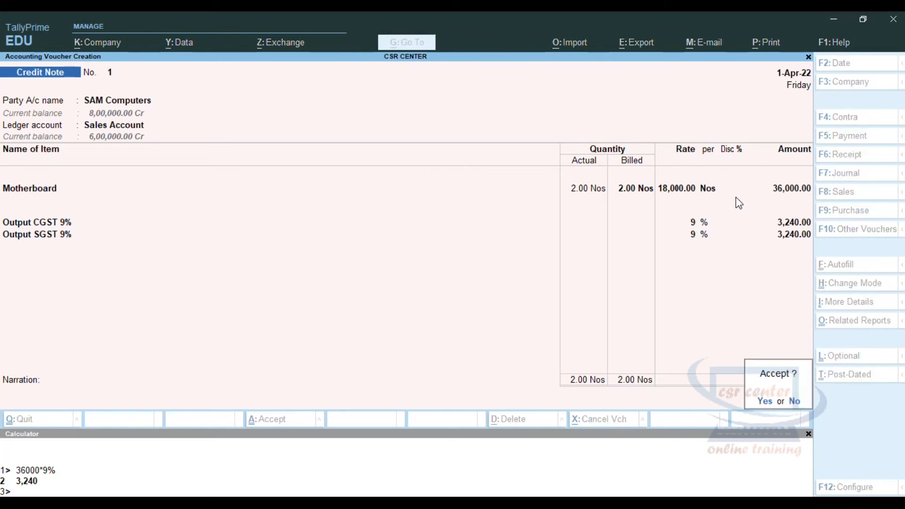
key("y")
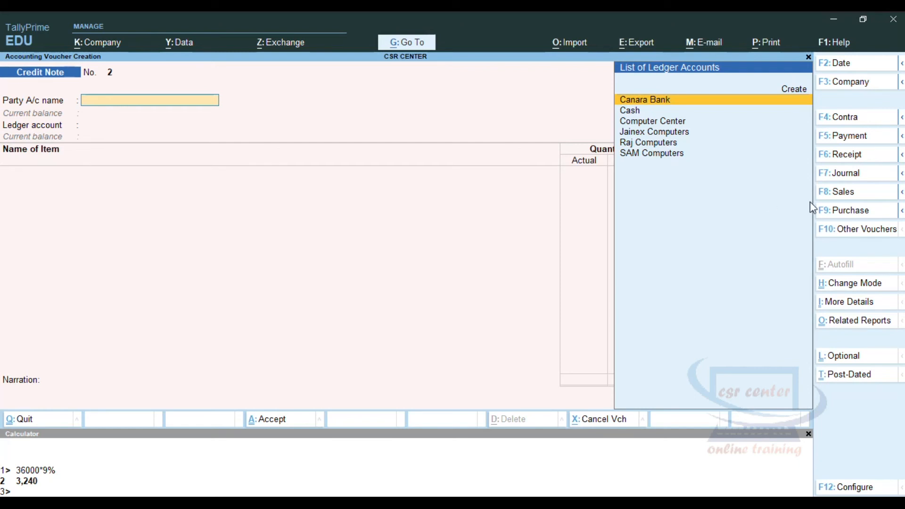
- Leave voucher entry and open the Rejections In voucher type for alteration from the chart of accounts
left_click(902, 156)
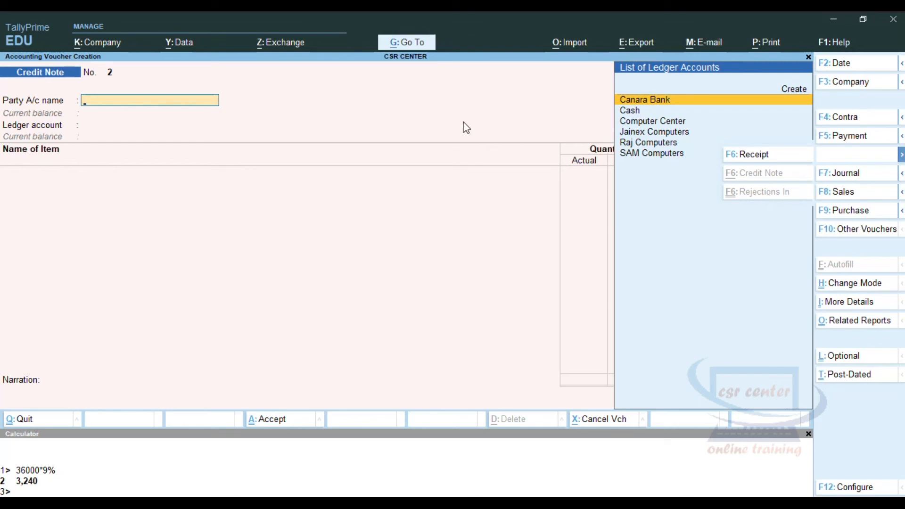
key("Escape")
key("Return")
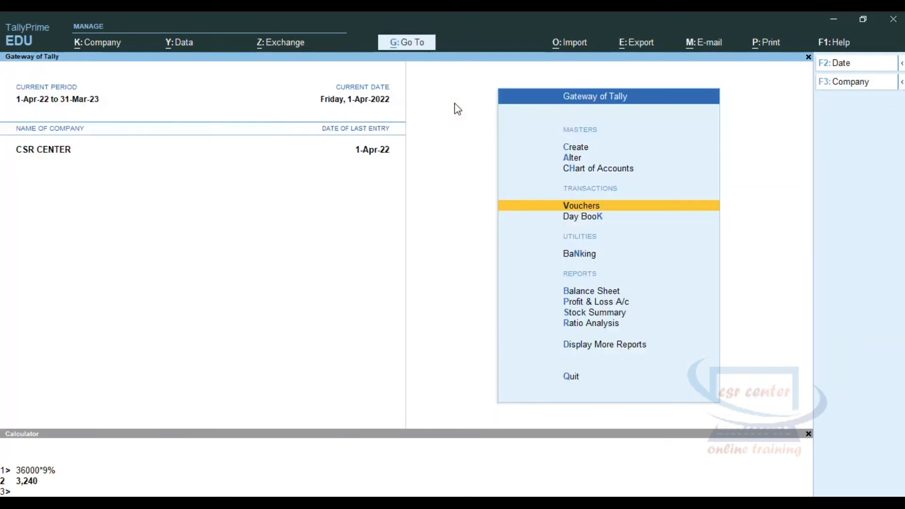
left_click(595, 170)
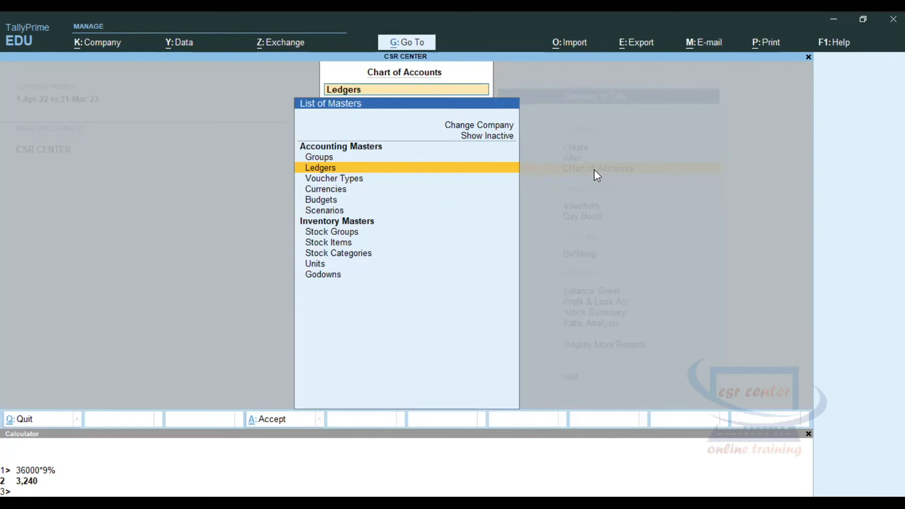
left_click(345, 183)
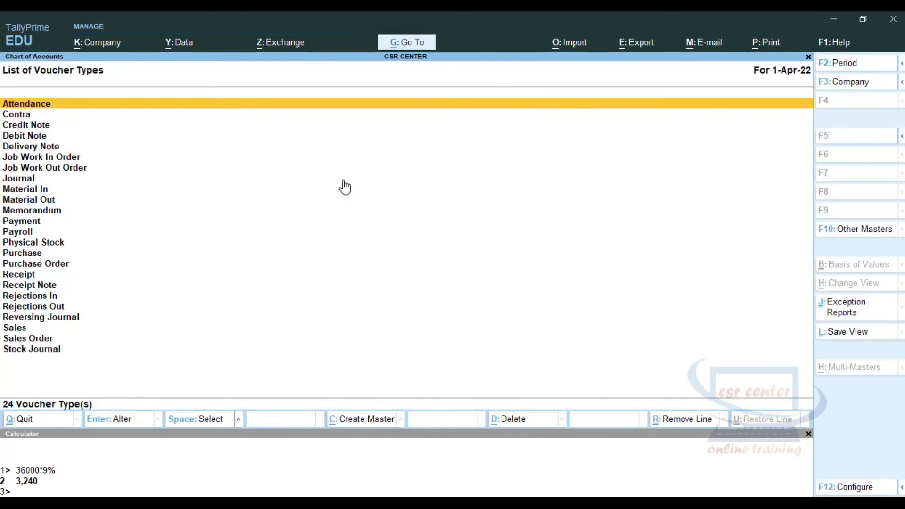
left_click(53, 298)
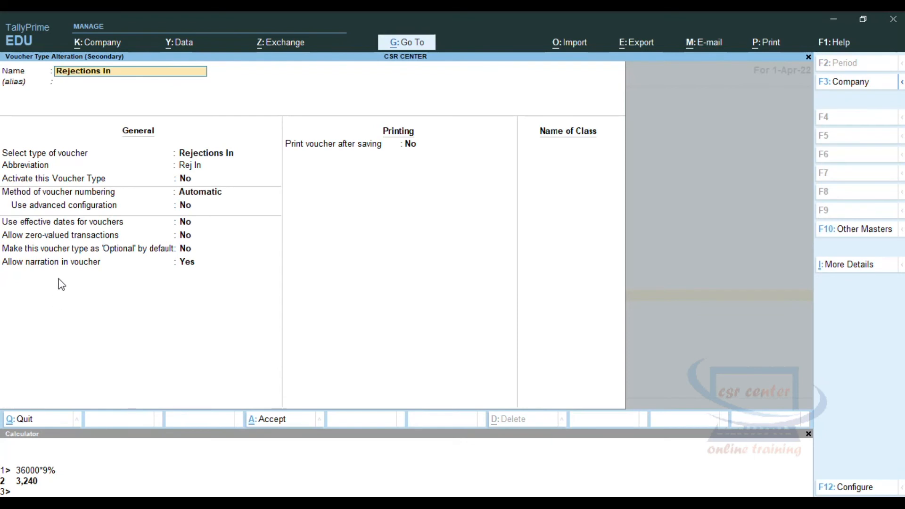
- Activate the Rejections In voucher type, set its numbering method to Automatic (Manual Override), and save it
left_click(191, 184)
type("y")
key("Return")
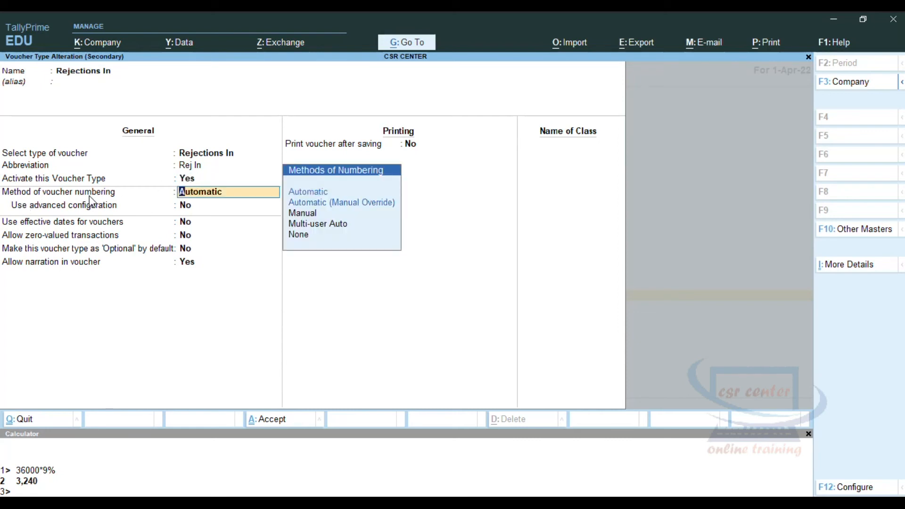
left_click(345, 203)
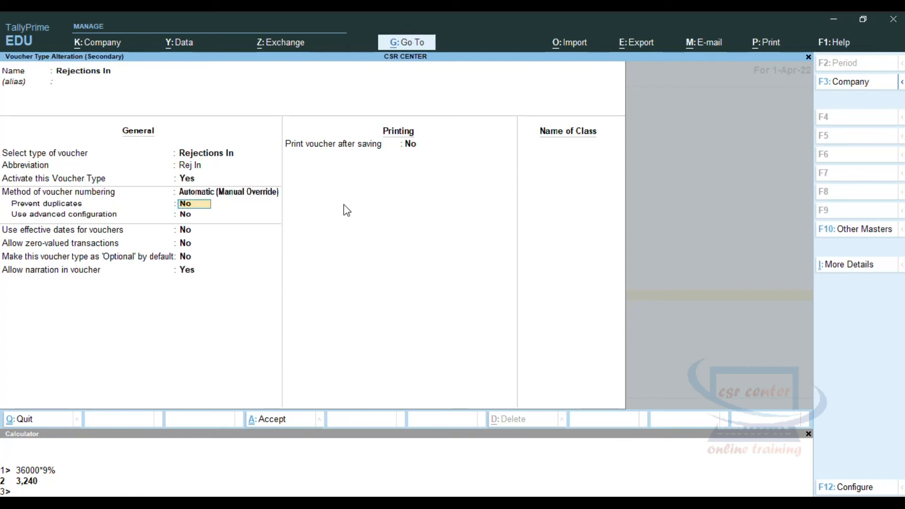
key("ctrl+a")
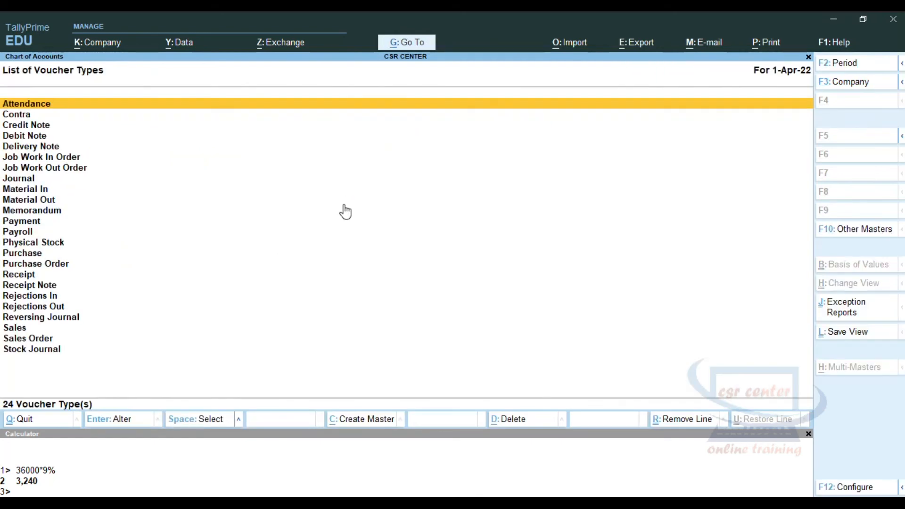
- Return to voucher entry, start a Rejections In voucher, and keep voucher number 1
key("Escape")
key("Escape")
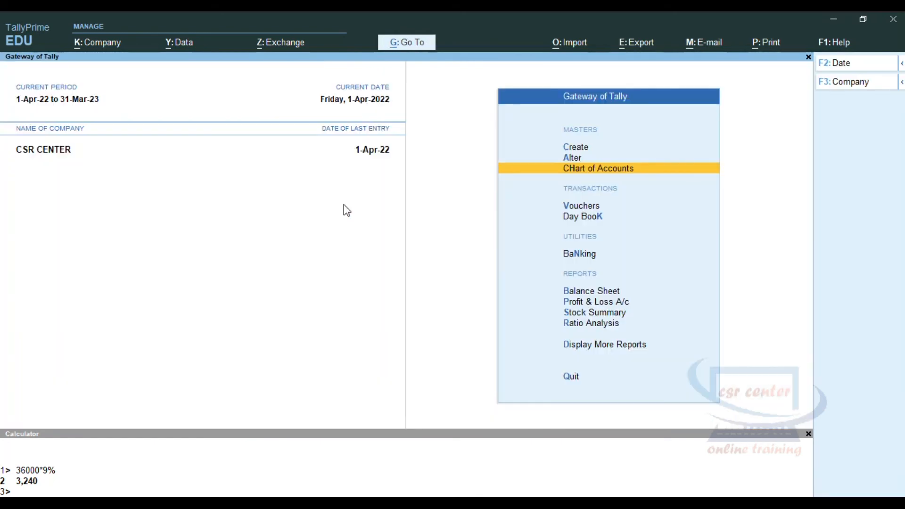
key("v")
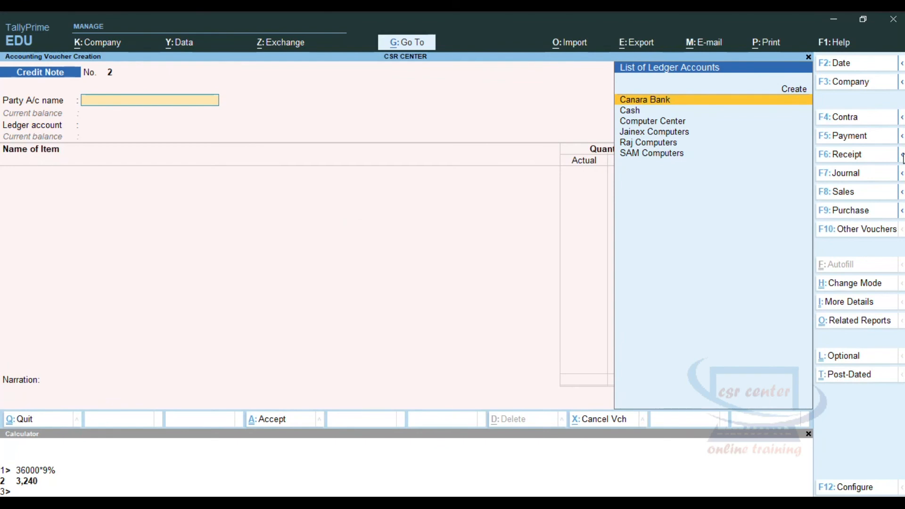
mouse_move(901, 157)
left_click(773, 193)
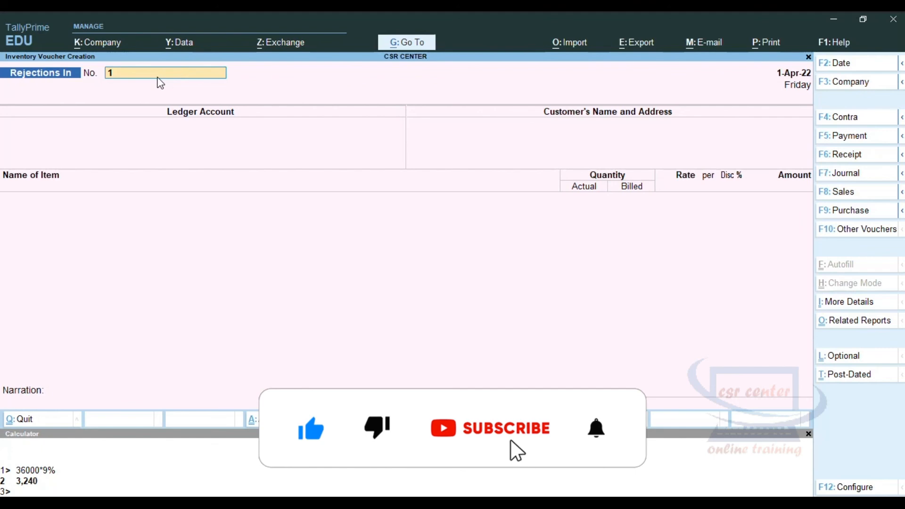
key("Return")
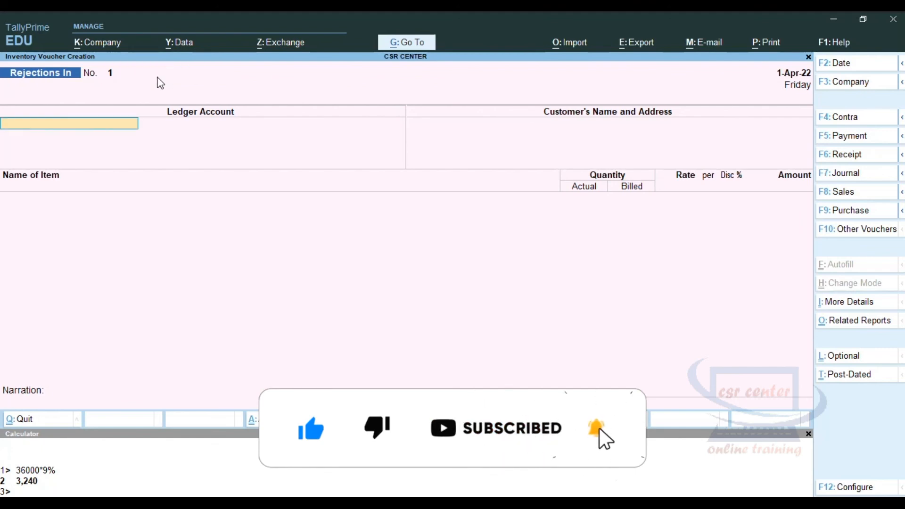
- Choose SAM Computers as the ledger account and accept the prefilled customer name and address
left_click(54, 129)
key("Down")
key("Down")
key("Down")
key("Down")
key("Down")
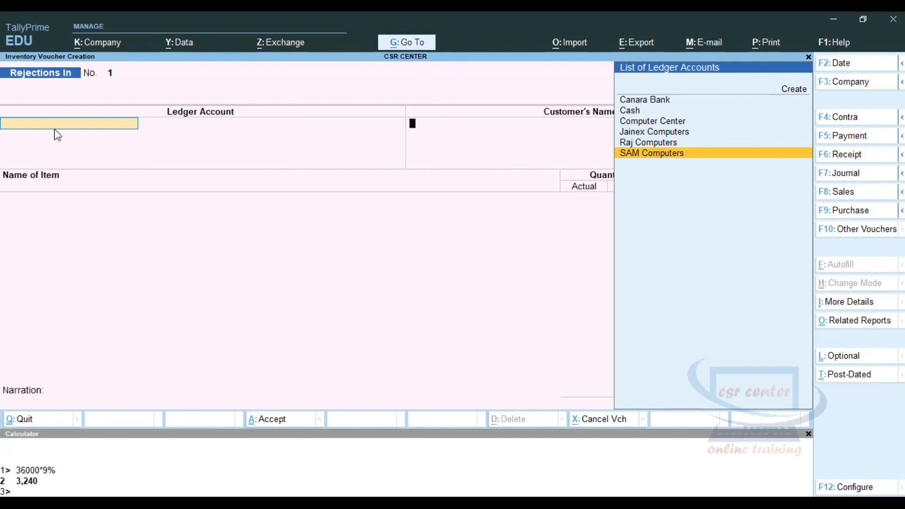
key("Return")
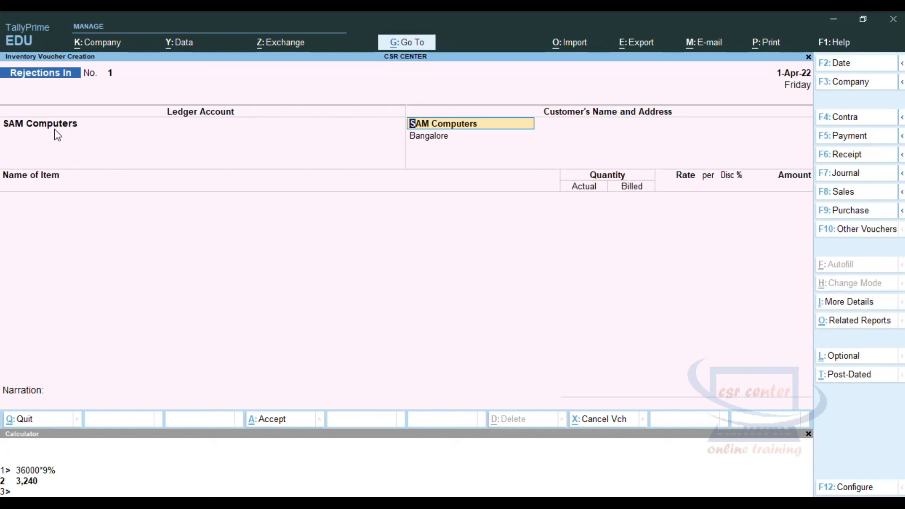
key("Return")
key("Return")
key("Return")
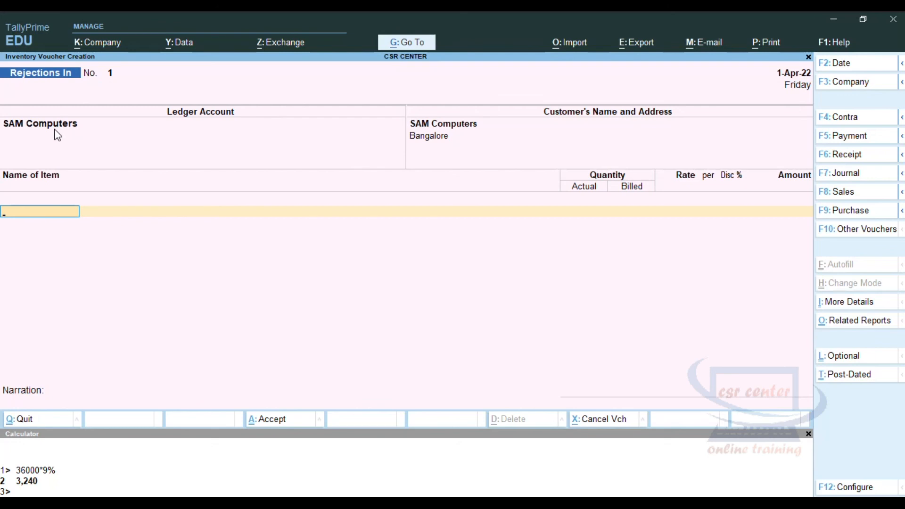
- Add the Motherboard against tracking number 61 with 2 Nos actual and billed at 18,000, and finish the item allocation
type("M")
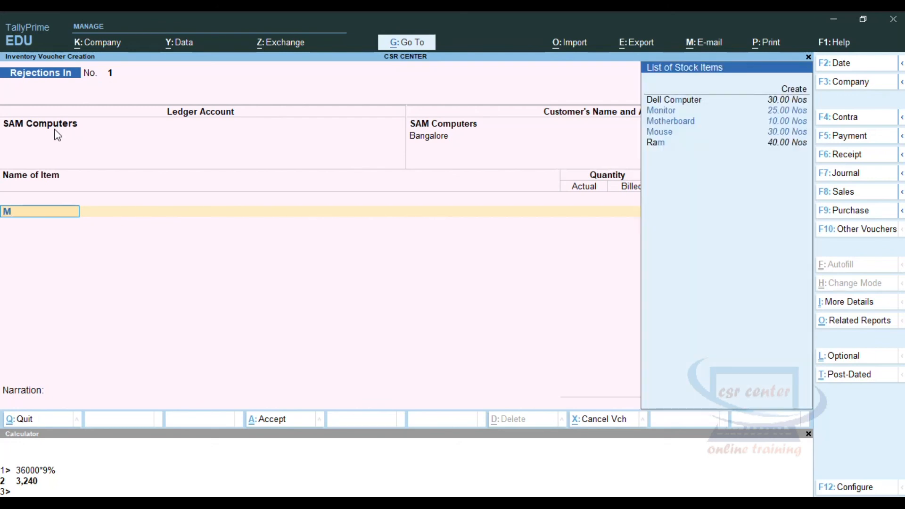
key("Down")
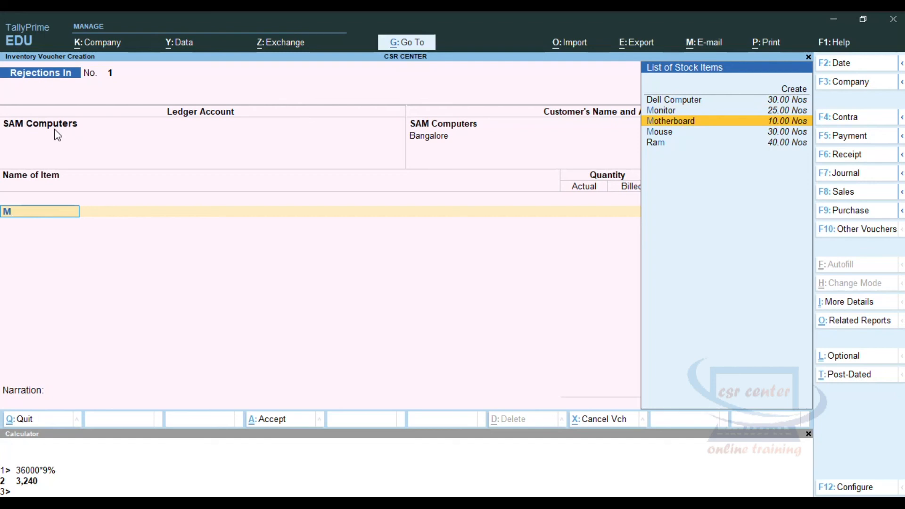
key("Return")
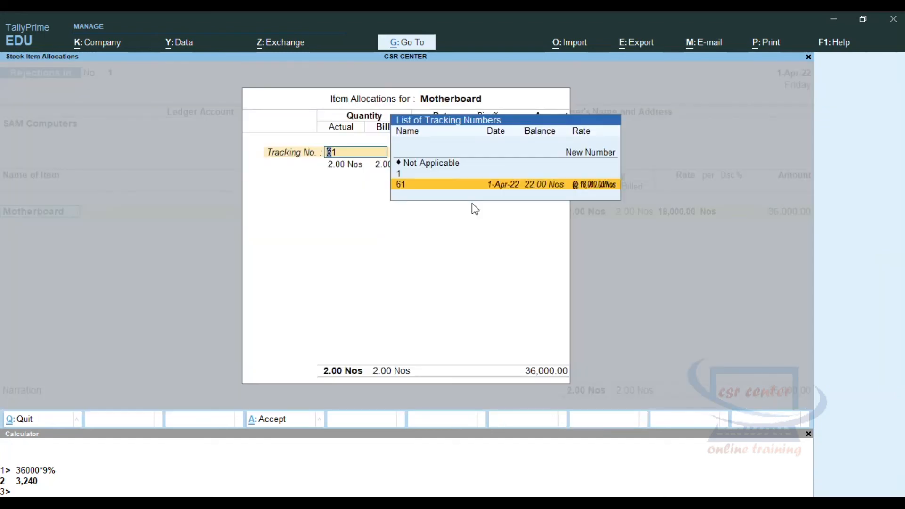
key("Return")
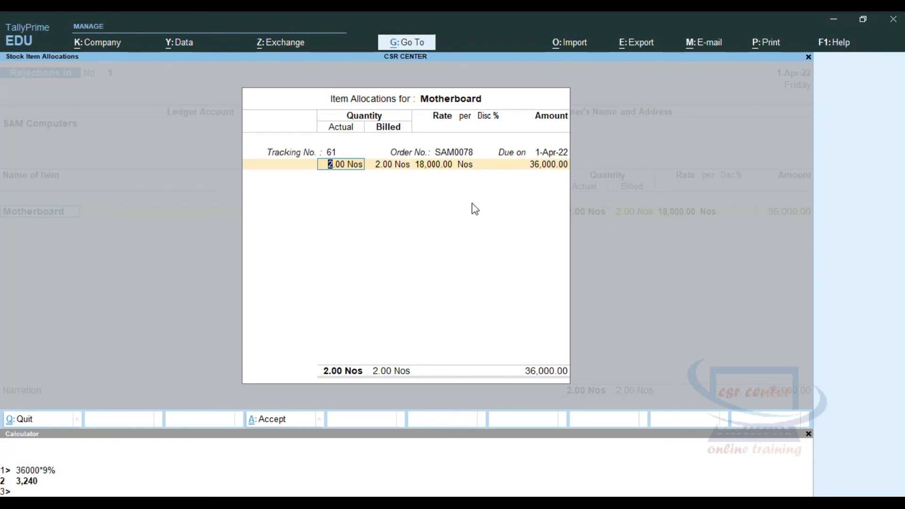
key("Return")
key("Return")
key("Return")
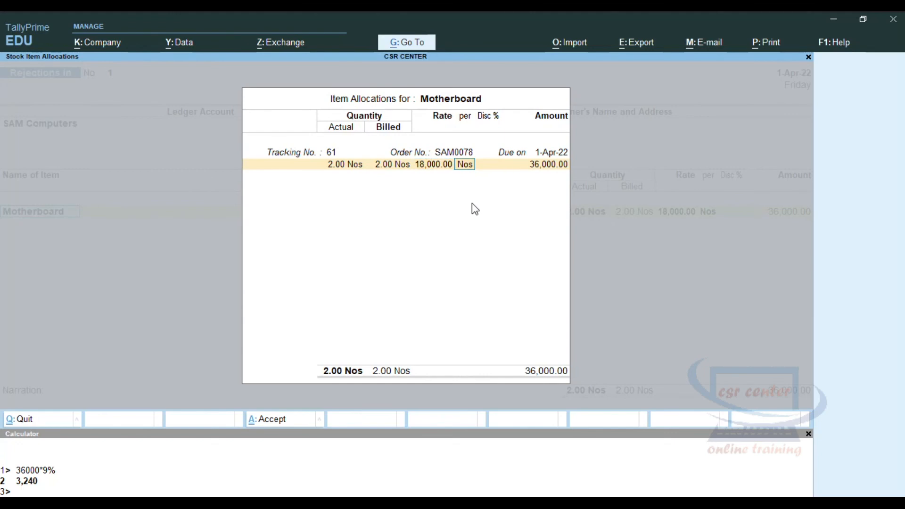
key("Return")
key("Return")
key("Return")
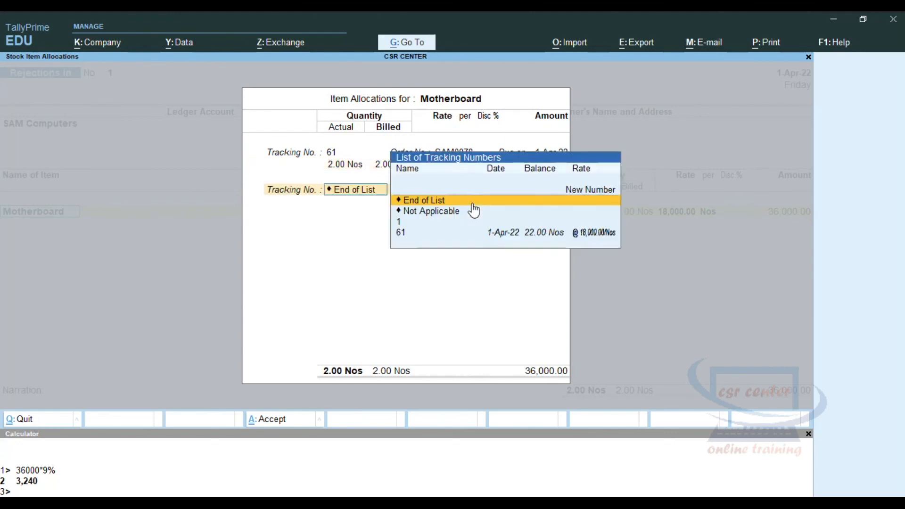
key("Return")
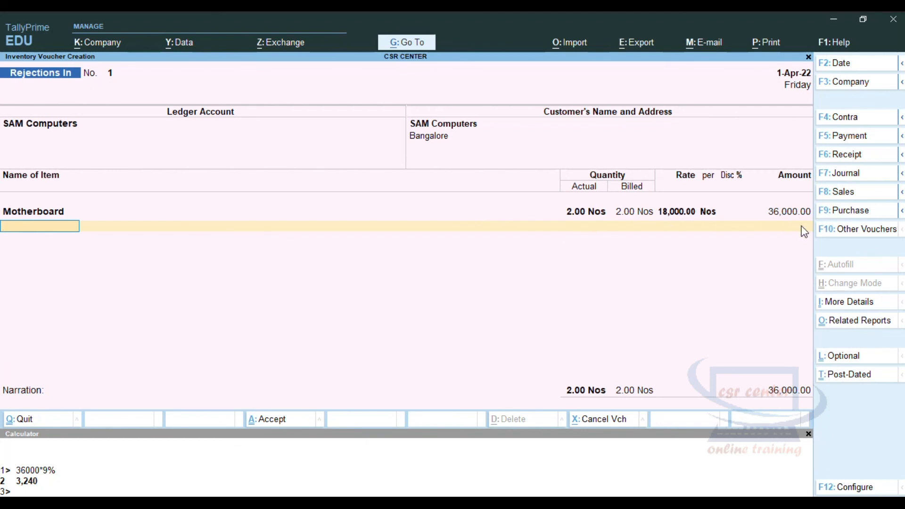
- End the item list, leave the narration blank, and save the Rejections In voucher
key("Return")
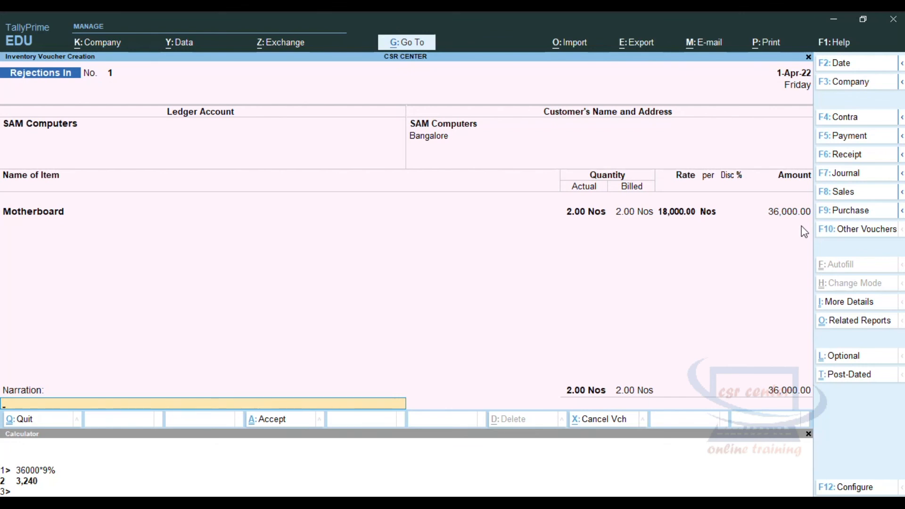
key("Return")
key("Return")
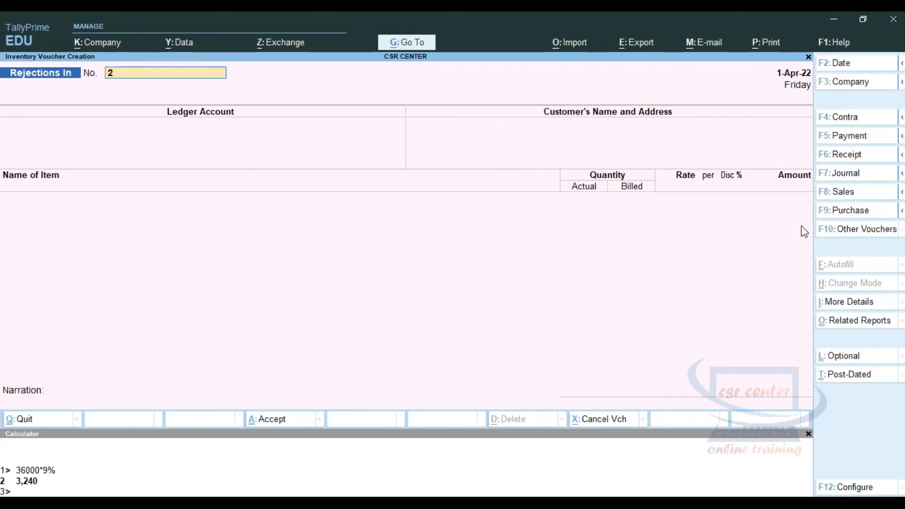